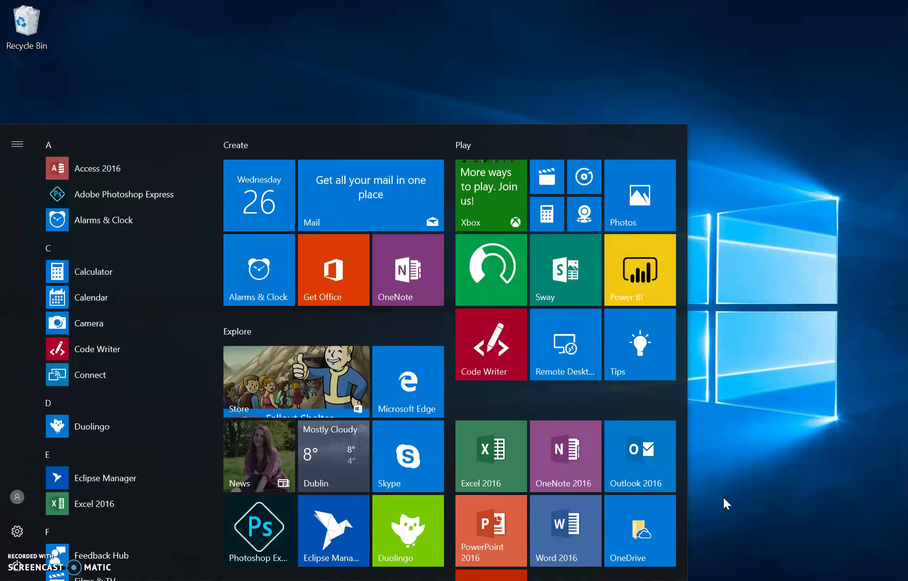
Copy the Brexit folder from the USB disk's Economics folder into the synced OneDrive folder and open the OneDrive folder
{"action": "left_click", "coordinate": [724, 498]}
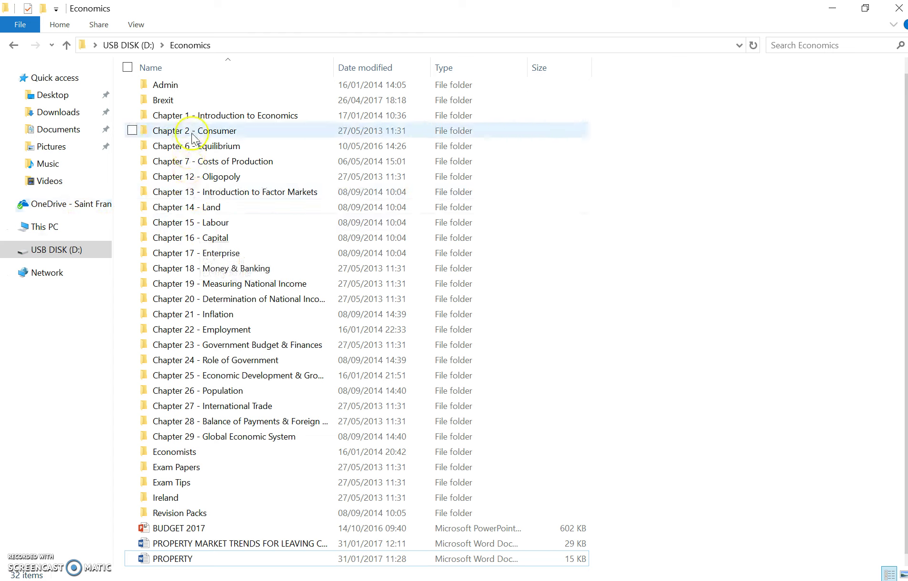
{"action": "left_click", "coordinate": [163, 101]}
{"action": "left_click_drag", "start_coordinate": [163, 106], "coordinate": [71, 204]}
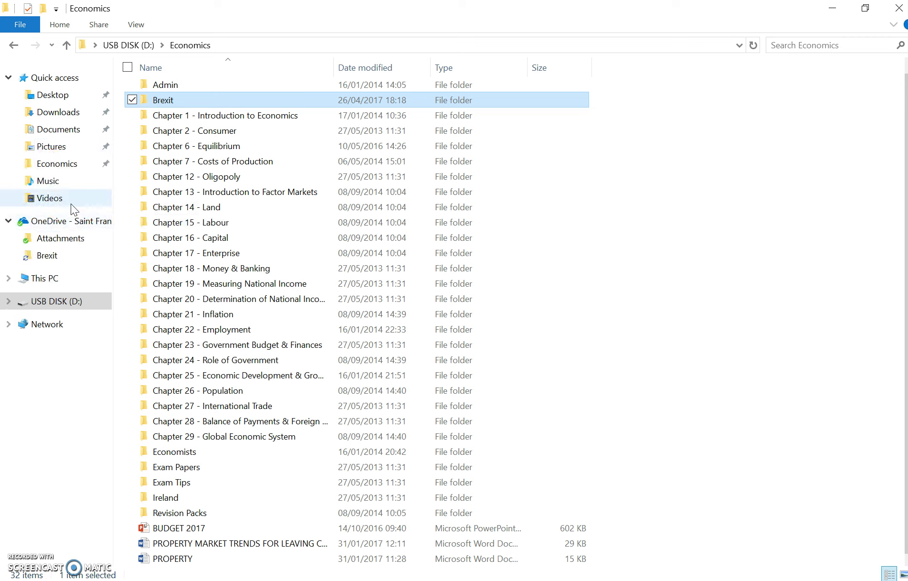
{"action": "left_click", "coordinate": [50, 245]}
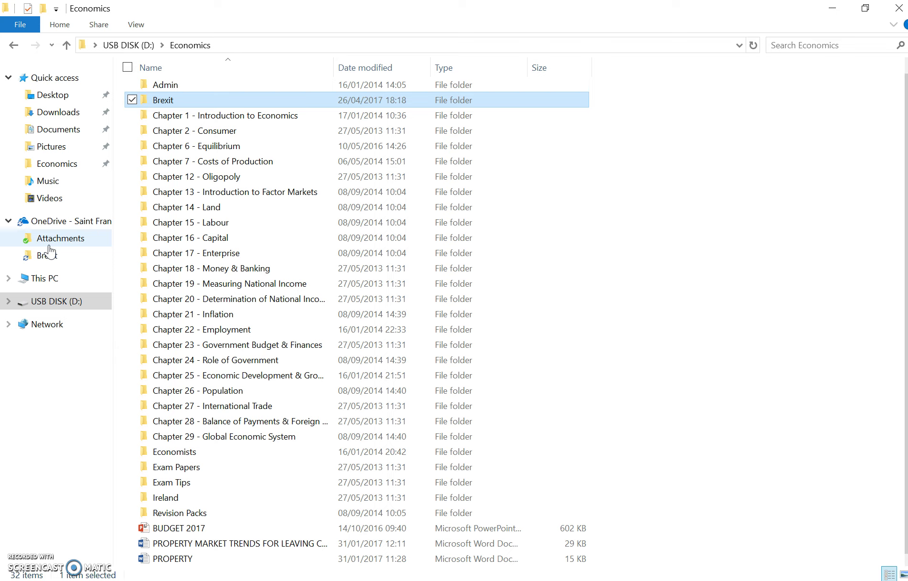
{"action": "double_click", "coordinate": [54, 221]}
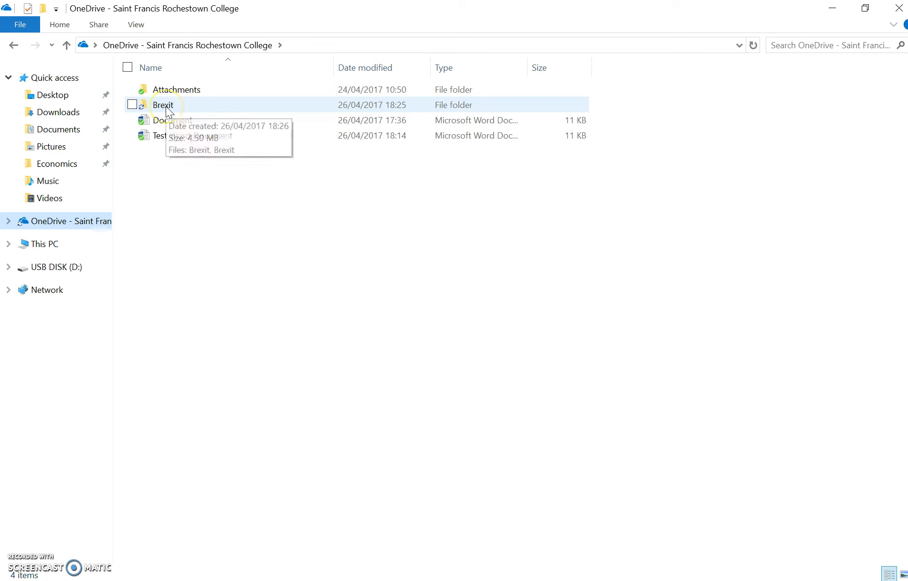
{"action": "left_click", "coordinate": [186, 380]}
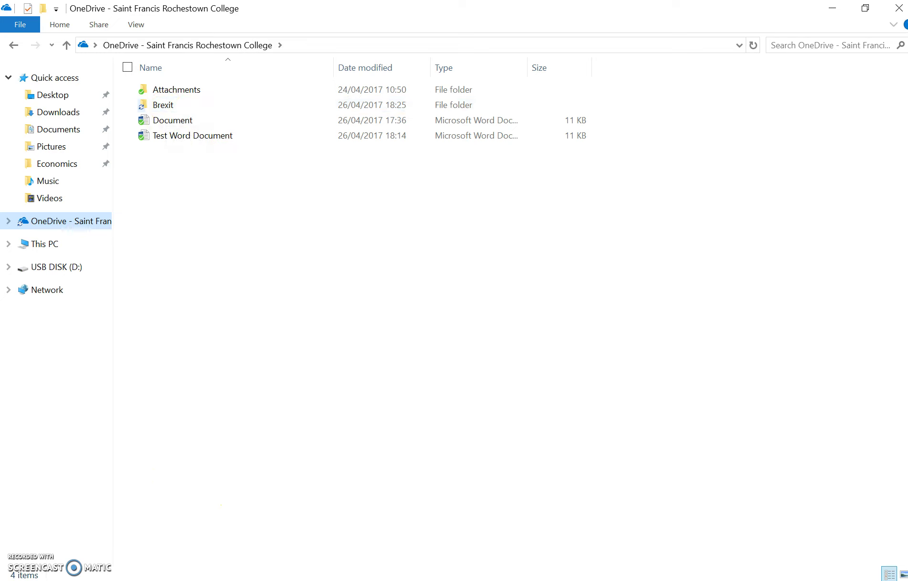
{"action": "key", "text": "super"}
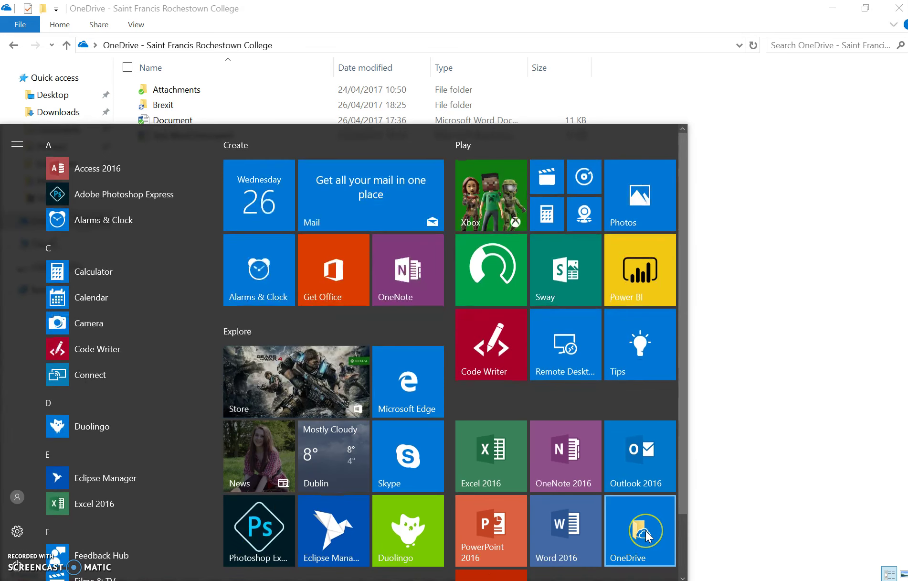
{"action": "left_click", "coordinate": [759, 505]}
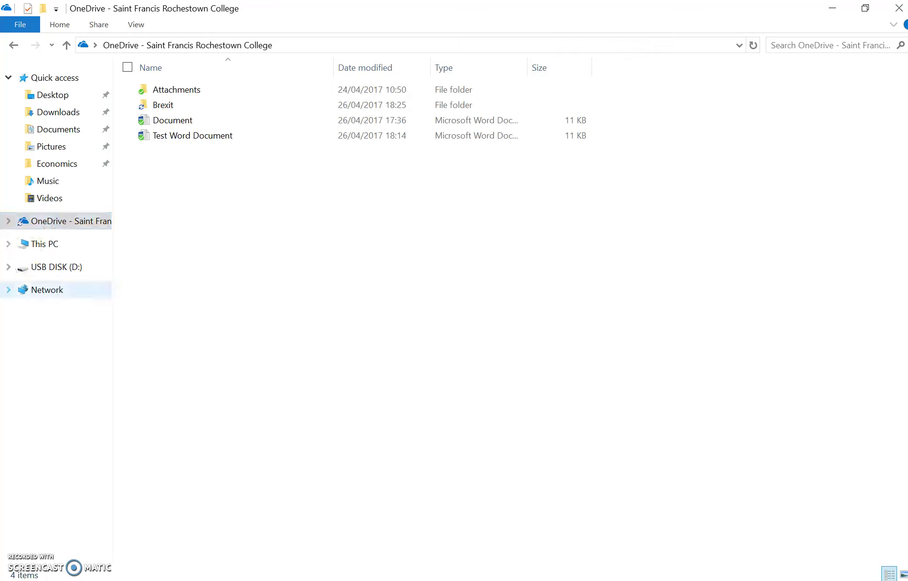
Switch to Microsoft Edge, open OneDrive from the Office 365 home page to view its files, and minimize the browser
{"action": "mouse_move", "coordinate": [123, 580]}
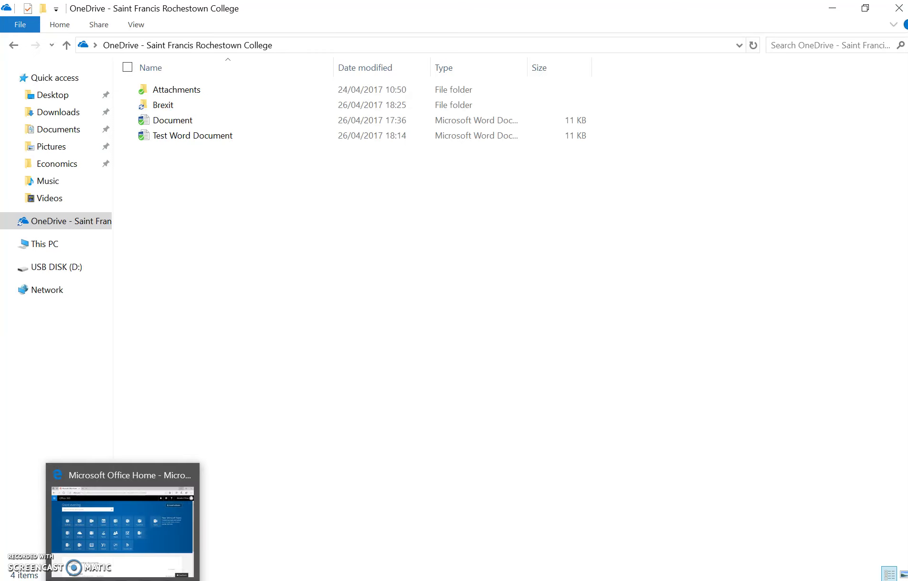
{"action": "left_click", "coordinate": [123, 521]}
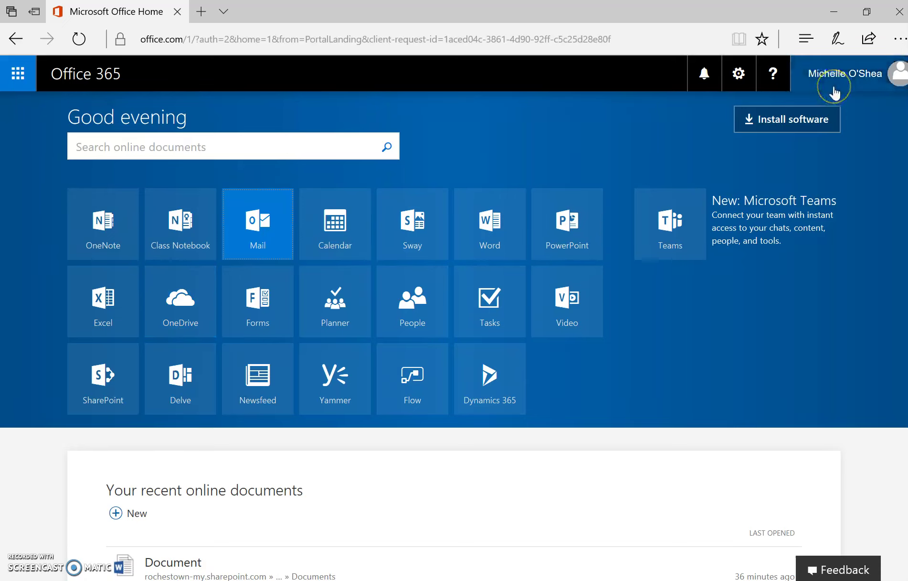
{"action": "left_click", "coordinate": [187, 305]}
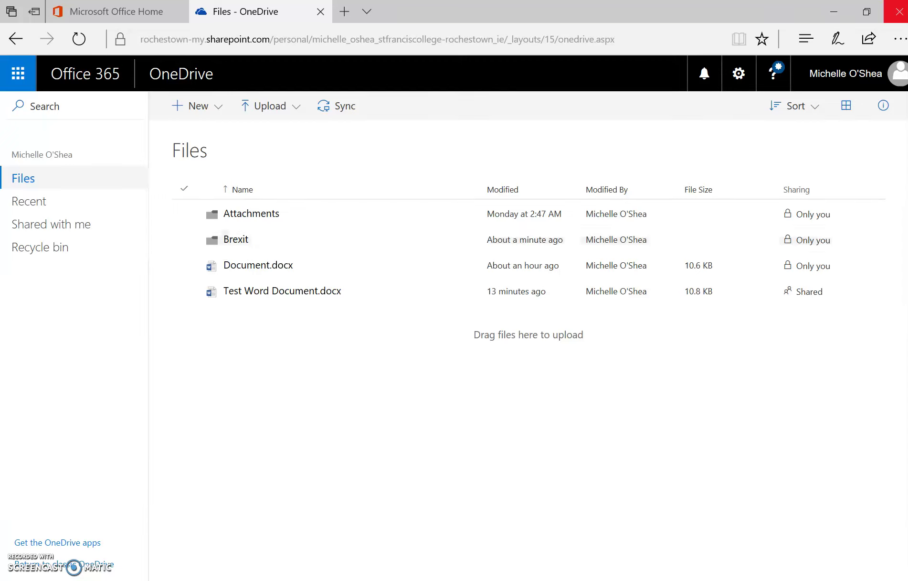
{"action": "left_click", "coordinate": [860, 14]}
{"action": "left_click", "coordinate": [834, 12]}
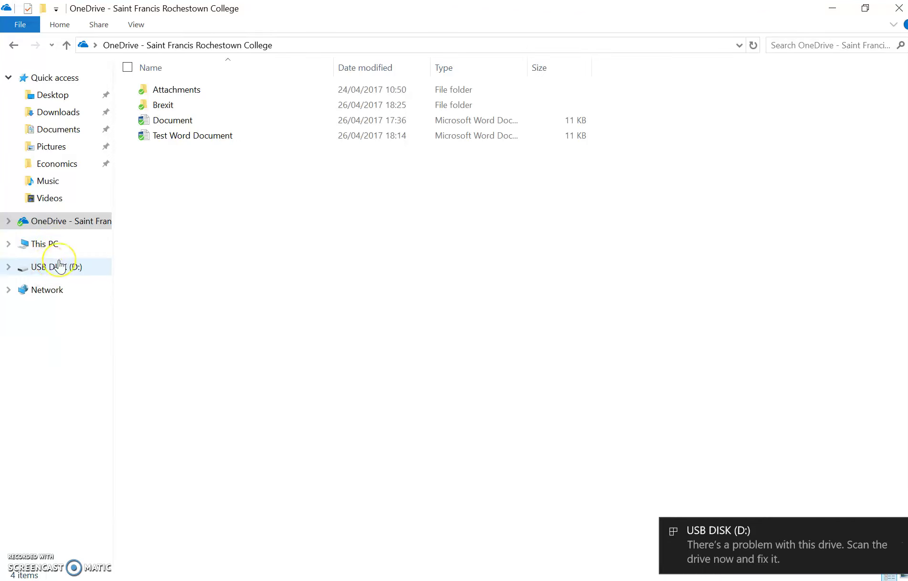
{"action": "left_click", "coordinate": [56, 267]}
{"action": "double_click", "coordinate": [173, 104]}
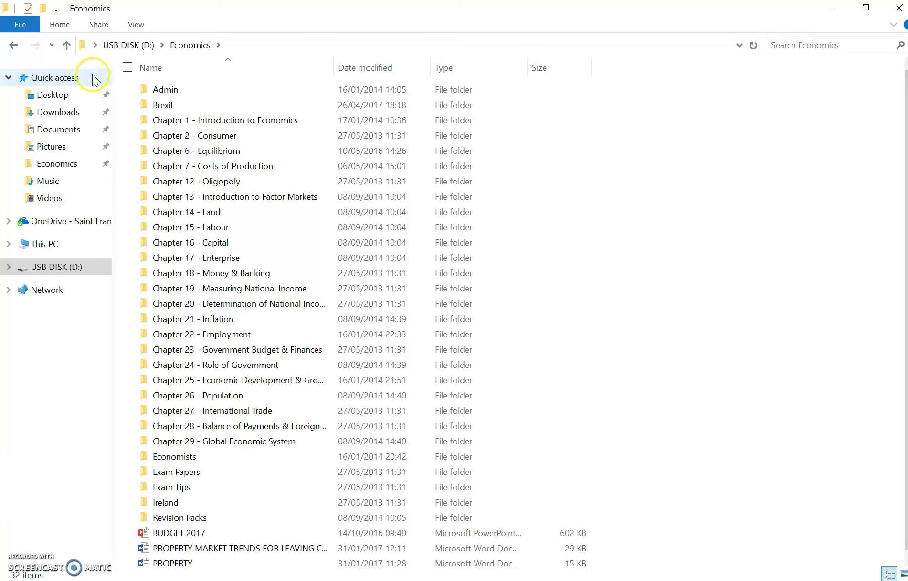
{"action": "left_click", "coordinate": [14, 52]}
{"action": "left_click_drag", "start_coordinate": [141, 105], "coordinate": [65, 224]}
{"action": "left_click_drag", "start_coordinate": [66, 225], "coordinate": [187, 145]}
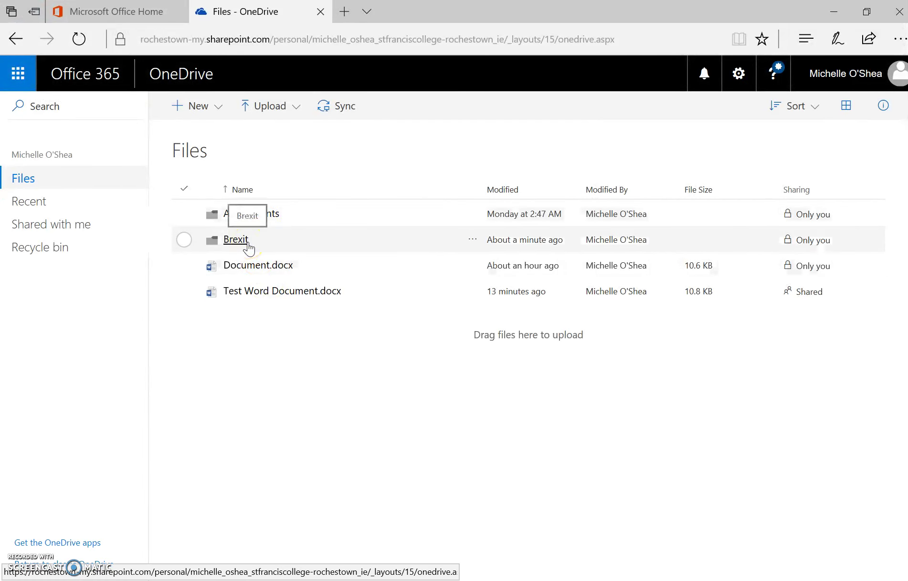
Open Brexit.pptx from the Brexit folder in OneDrive online, advance to slide 2, and close the presentation
{"action": "left_click", "coordinate": [248, 241]}
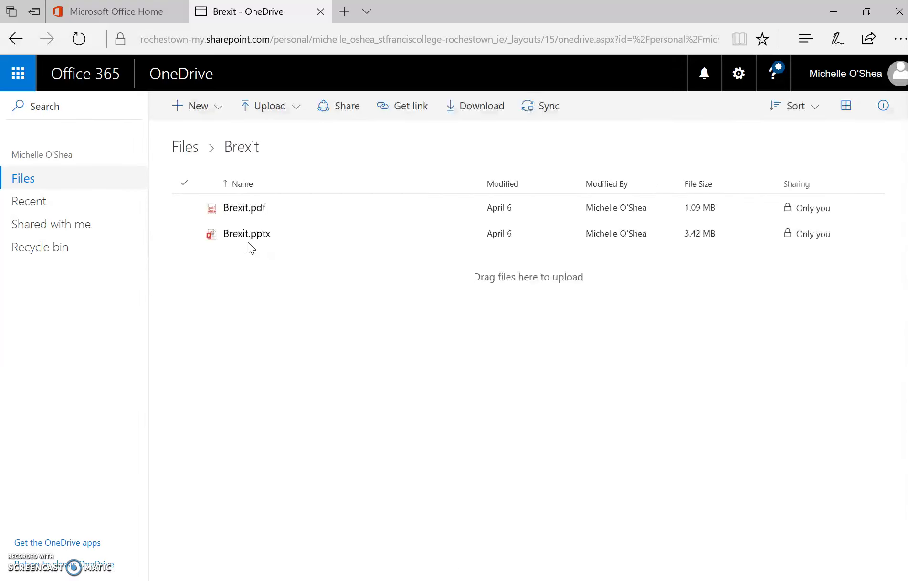
{"action": "left_click", "coordinate": [250, 236]}
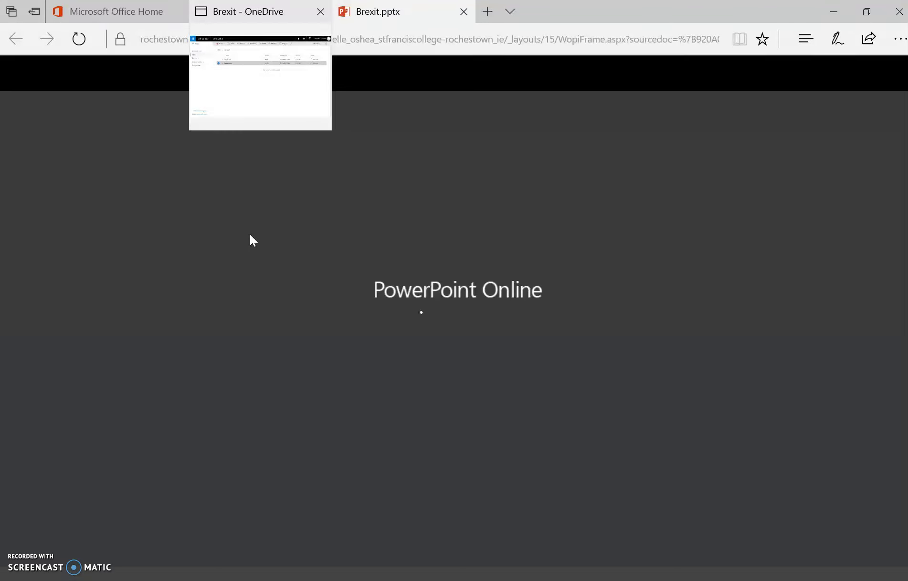
{"action": "left_click", "coordinate": [475, 54]}
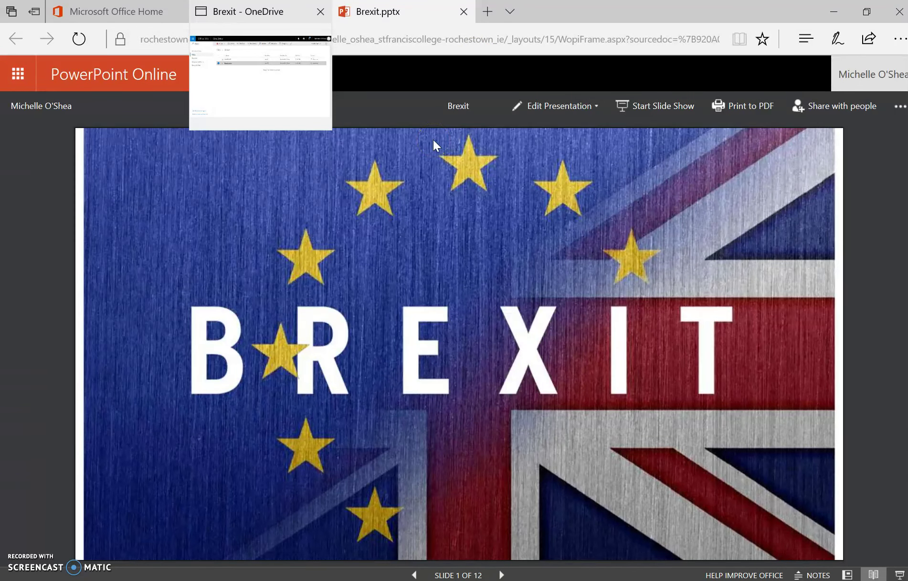
{"action": "key", "text": "Right"}
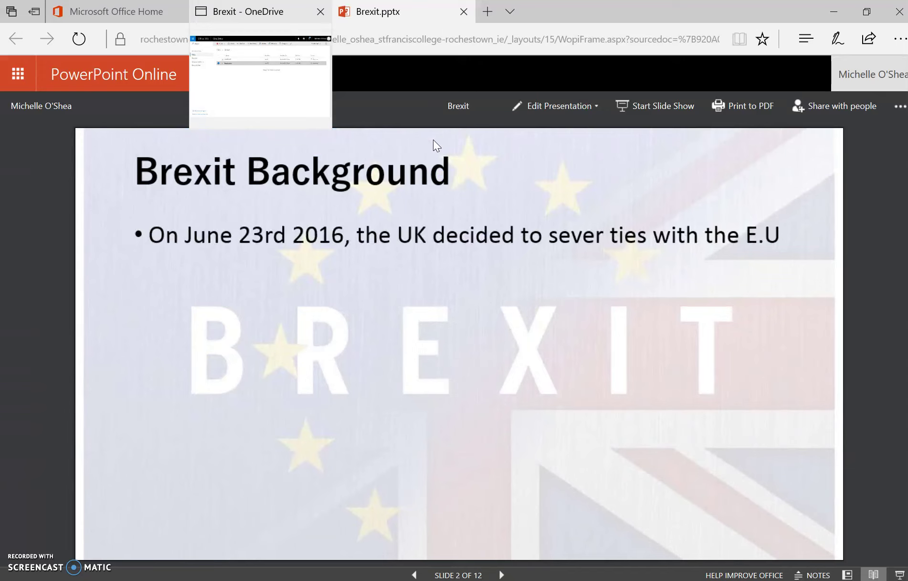
{"action": "left_click", "coordinate": [463, 12]}
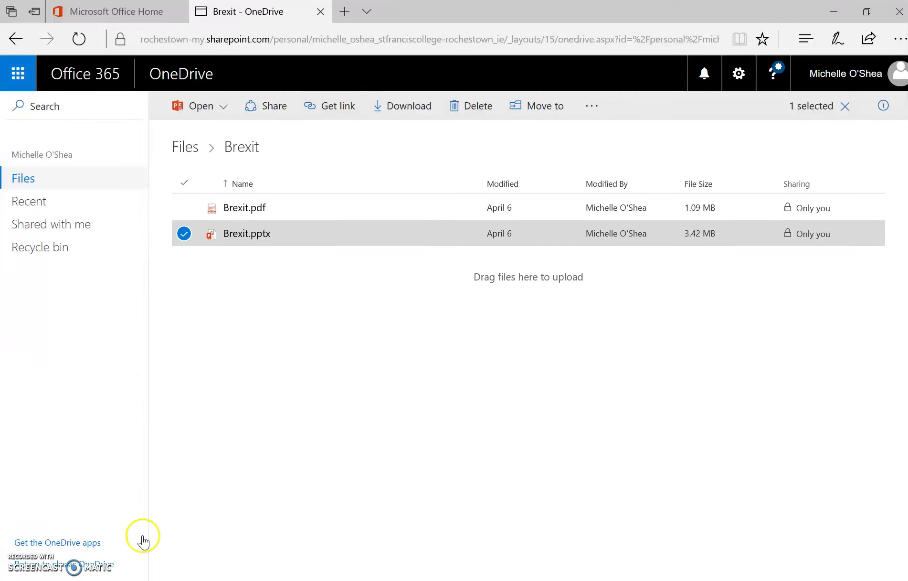
Close the File Explorer window showing the USB disk and close the browser with all its tabs
{"action": "key", "text": "alt+Tab"}
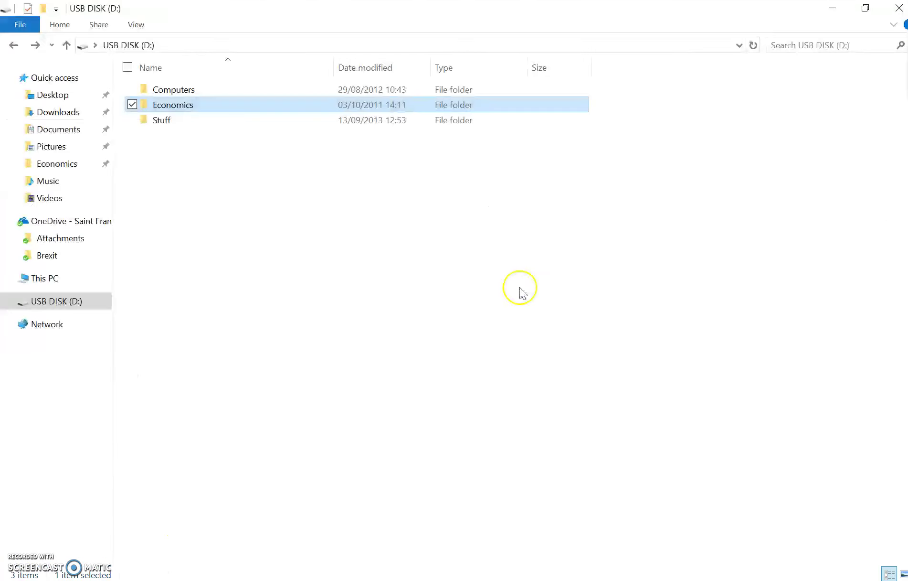
{"action": "left_click", "coordinate": [899, 9]}
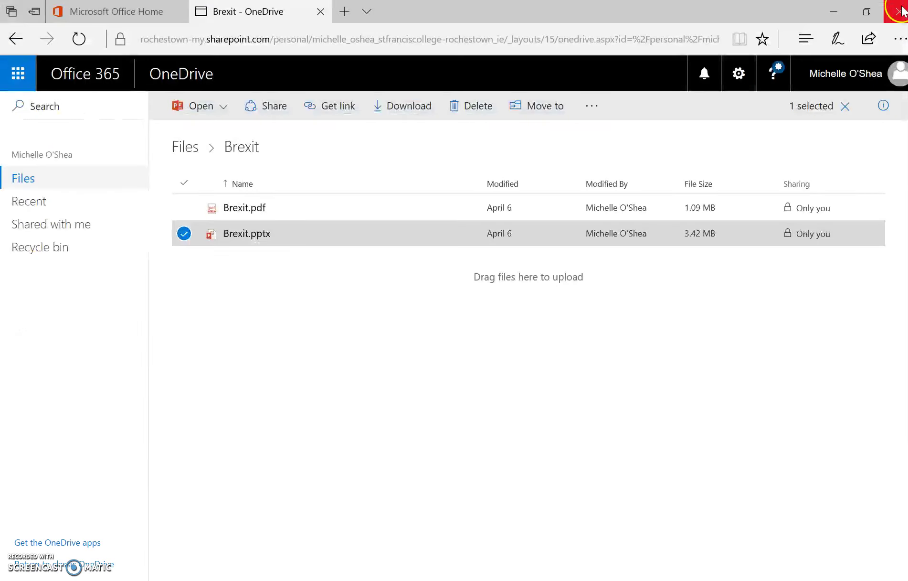
{"action": "left_click", "coordinate": [900, 11]}
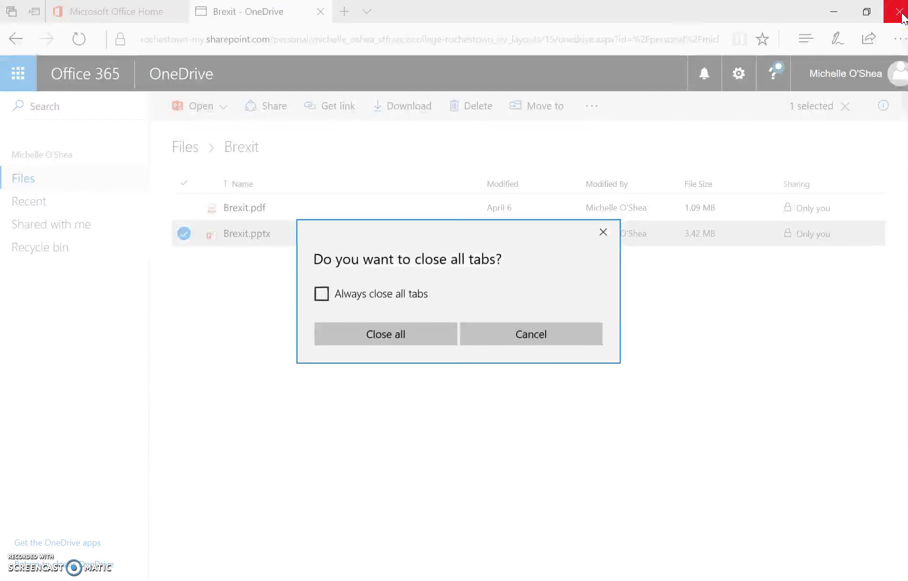
{"action": "left_click", "coordinate": [408, 332]}
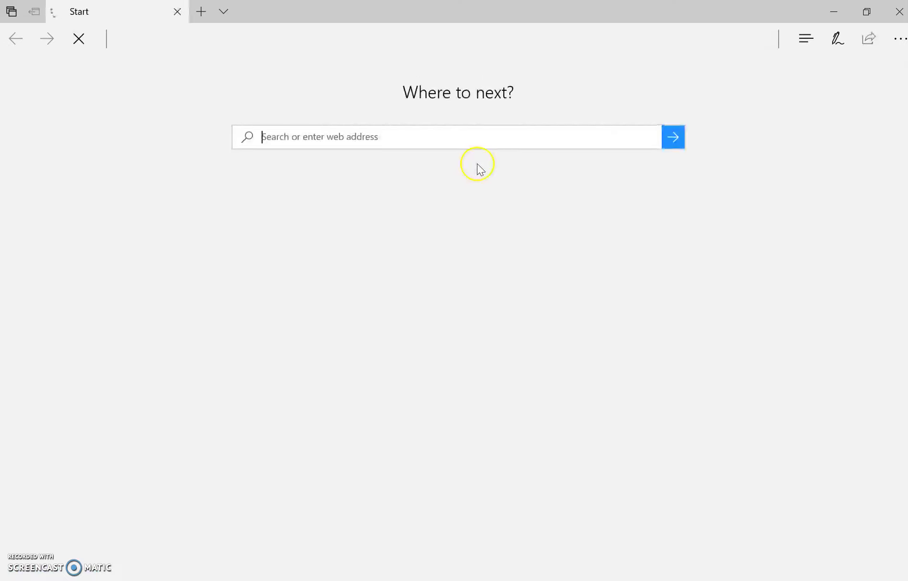
Search the web for office365, enter Office 365 through its sign-in result, and open OneDrive online
{"action": "type", "text": "office365"}
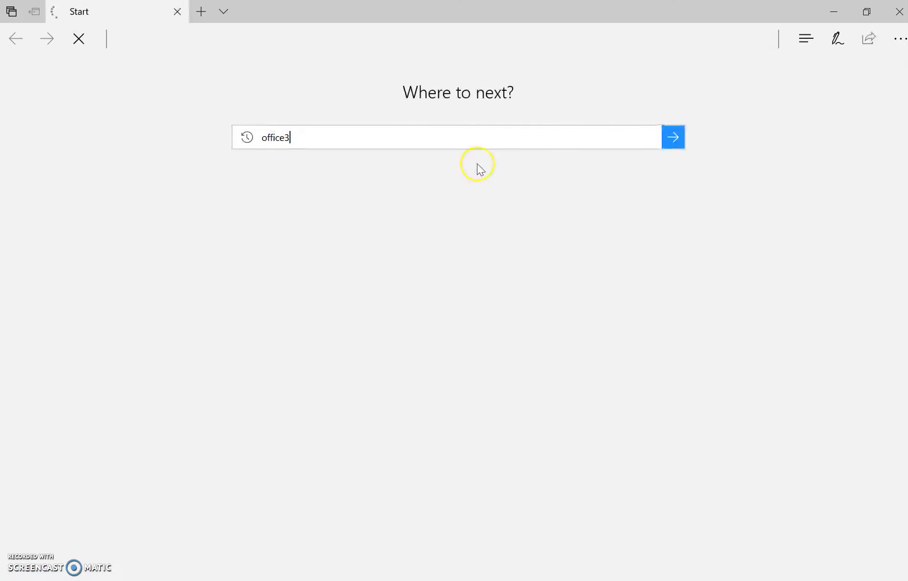
{"action": "key", "text": "Return"}
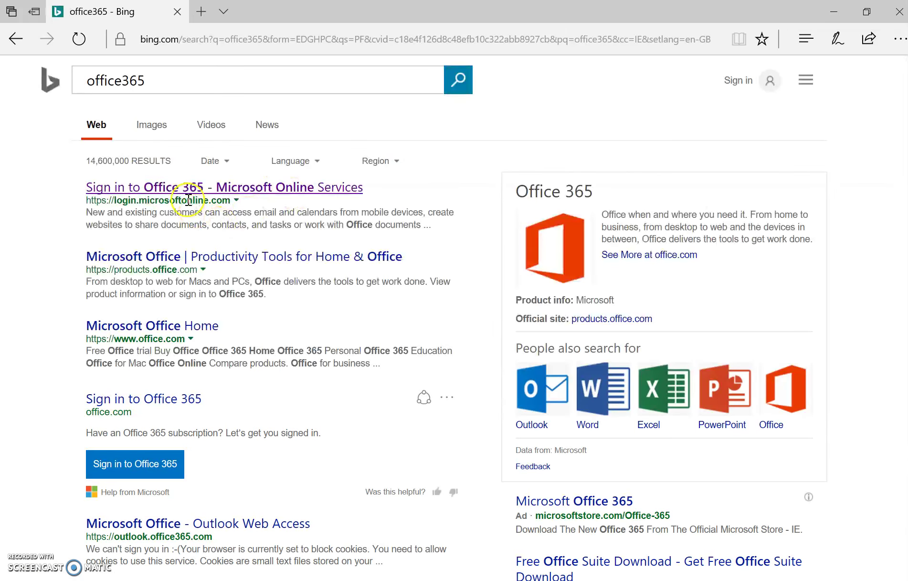
{"action": "left_click", "coordinate": [192, 191]}
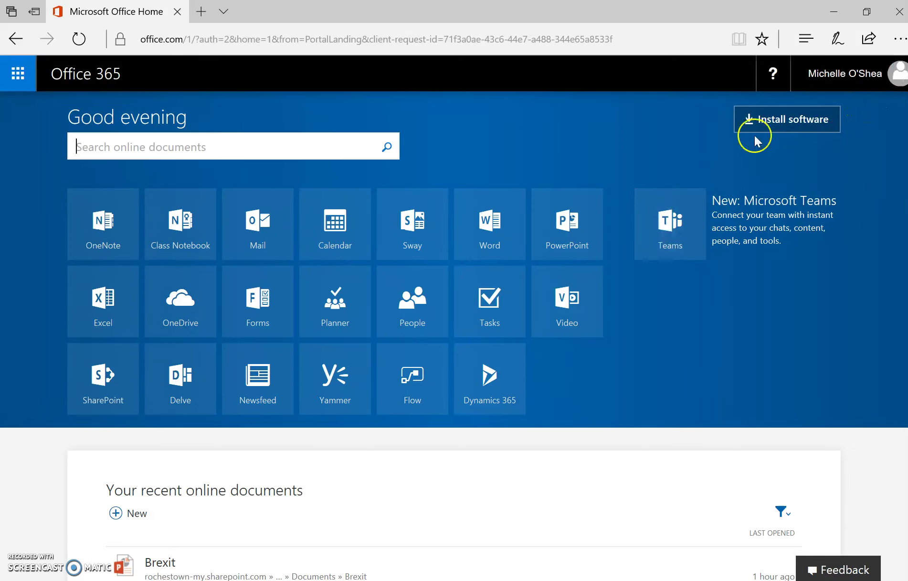
{"action": "left_click", "coordinate": [199, 302]}
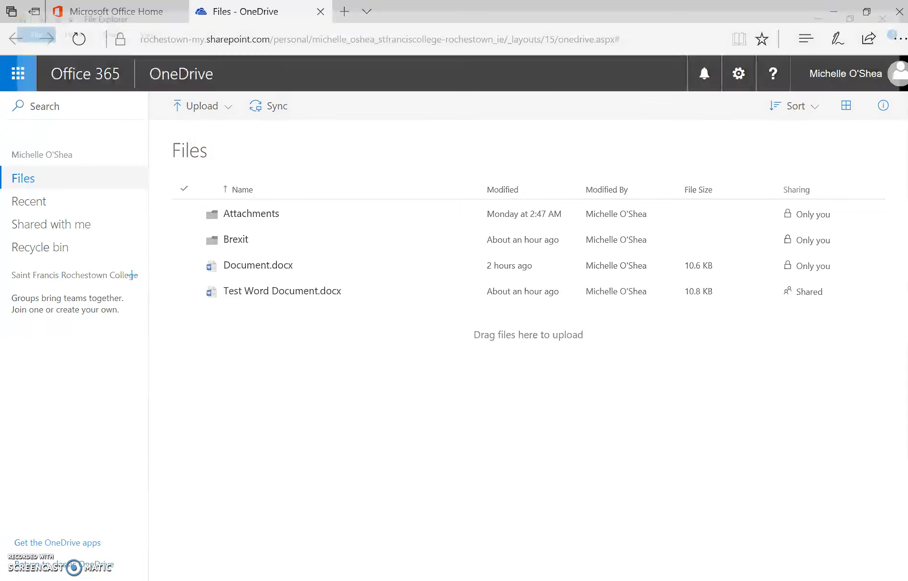
In File Explorer, open the Brexit PowerPoint presentation from OneDrive's Brexit folder, dismiss the product key request, and close the presentation
{"action": "key", "text": "super+e"}
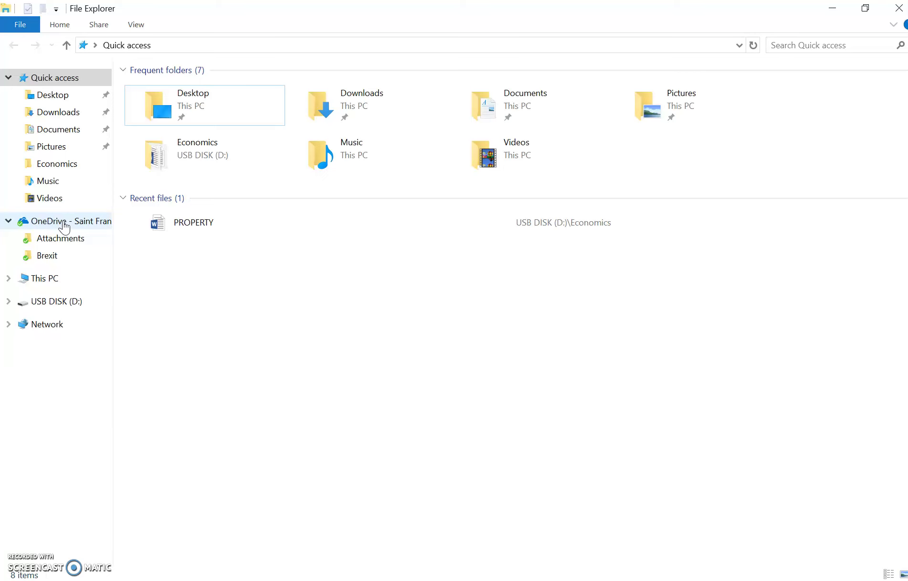
{"action": "double_click", "coordinate": [65, 225]}
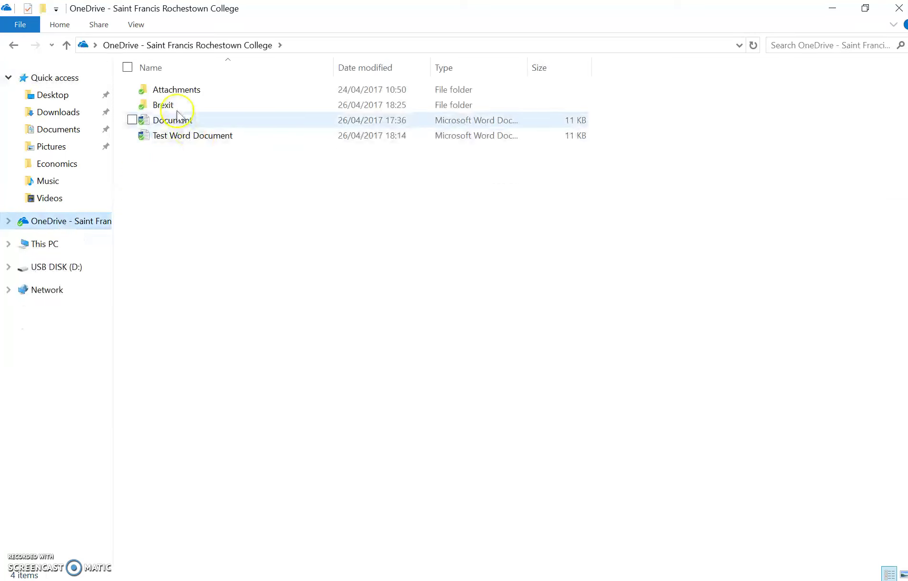
{"action": "double_click", "coordinate": [177, 107]}
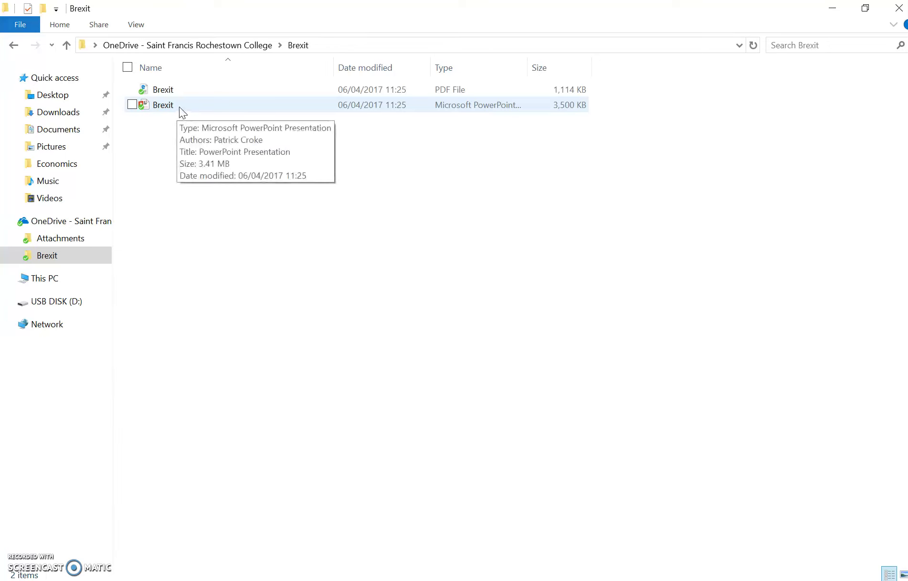
{"action": "double_click", "coordinate": [179, 107]}
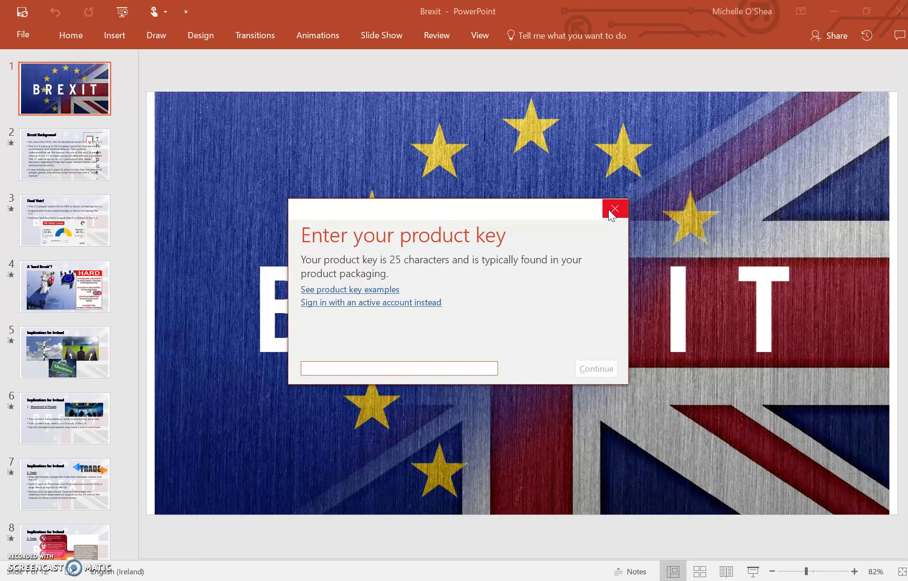
{"action": "left_click", "coordinate": [615, 209]}
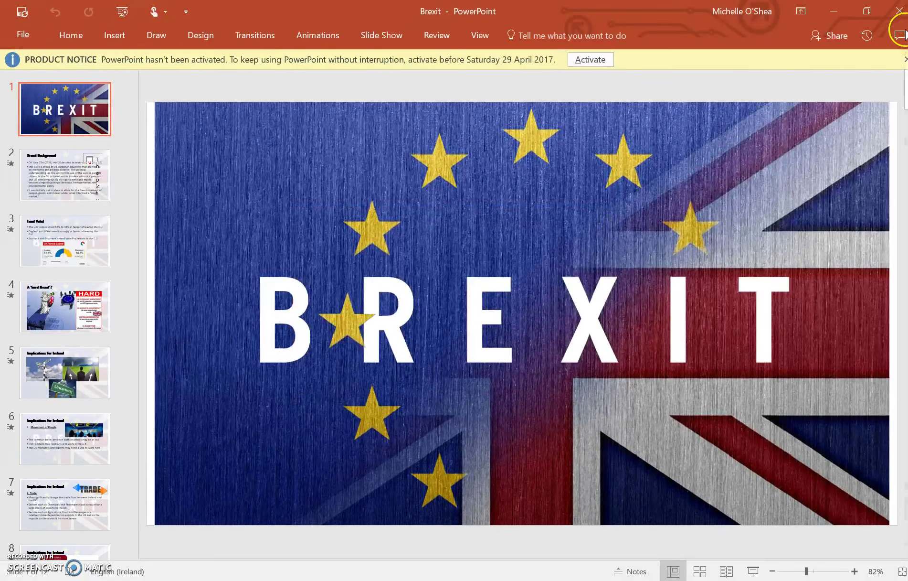
{"action": "left_click", "coordinate": [903, 14]}
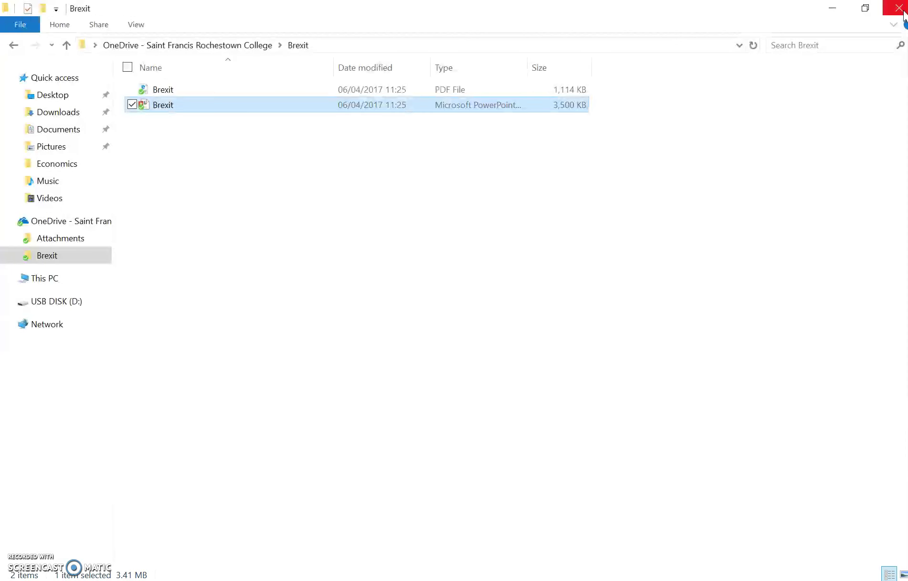